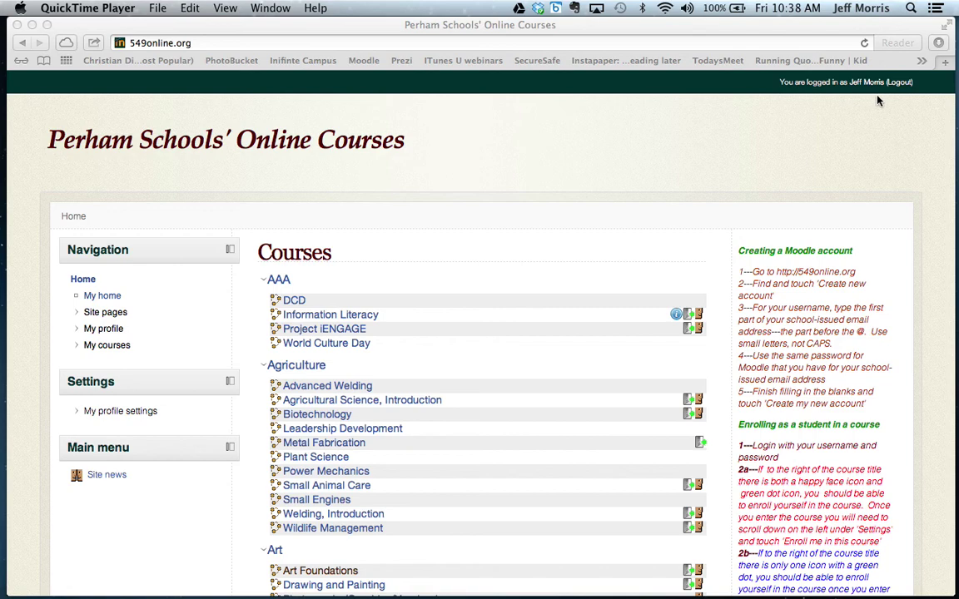
Log out of the site and log back in with the saved username and password
{"action": "left_click", "coordinate": [905, 87]}
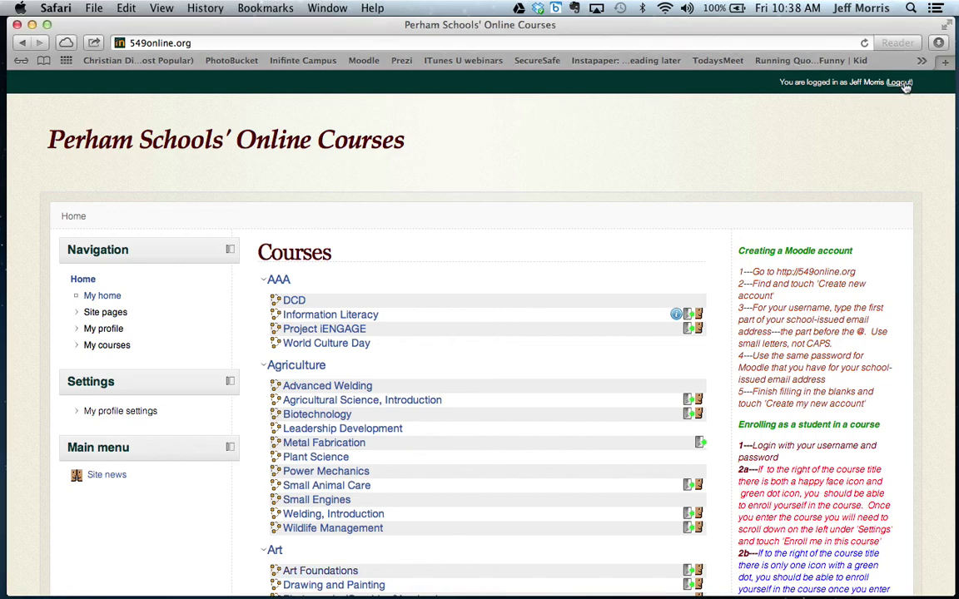
{"action": "left_click", "coordinate": [904, 84]}
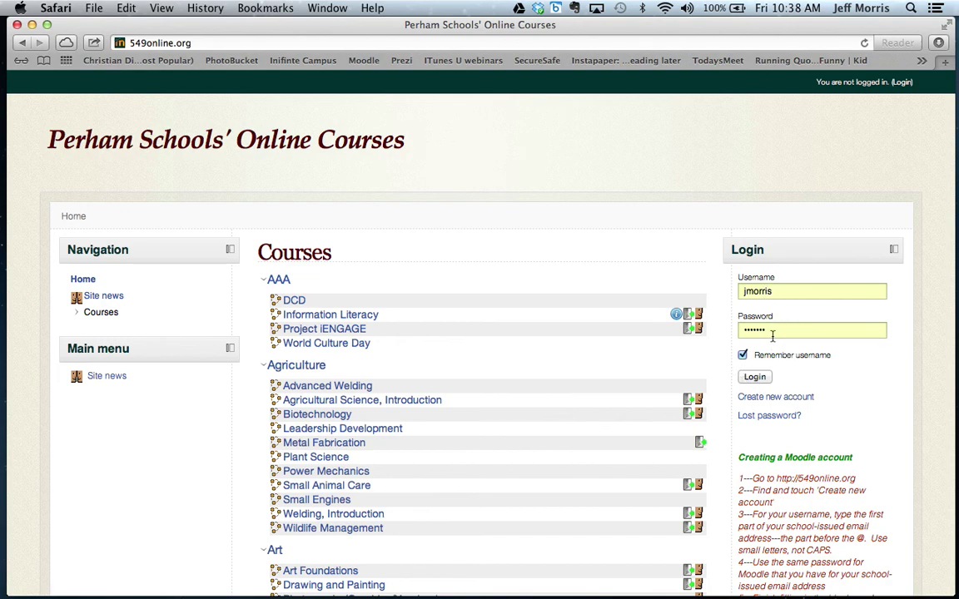
{"action": "left_click", "coordinate": [755, 377]}
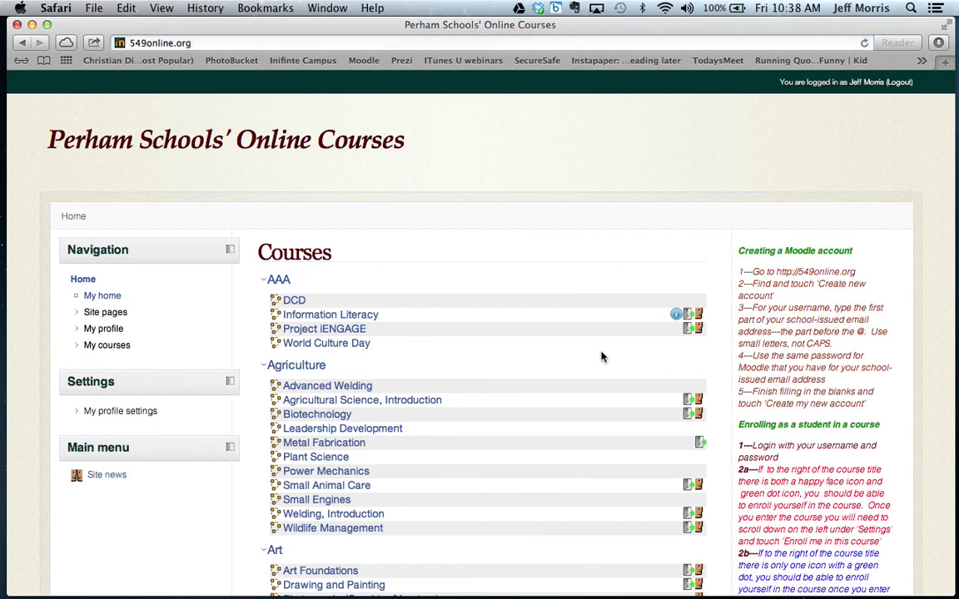
Expand the list of own courses, and open the AP Calculus course from the Mathematics category
{"action": "scroll", "coordinate": [601, 357], "scroll_direction": "down", "scroll_amount": 5}
{"action": "scroll", "coordinate": [602, 356], "scroll_direction": "up", "scroll_amount": 2}
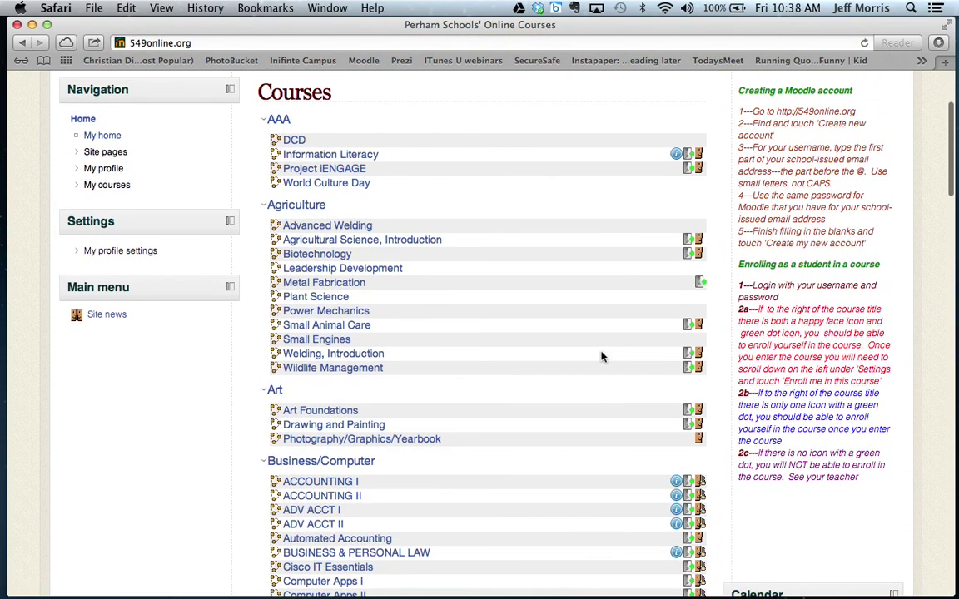
{"action": "left_click", "coordinate": [117, 186]}
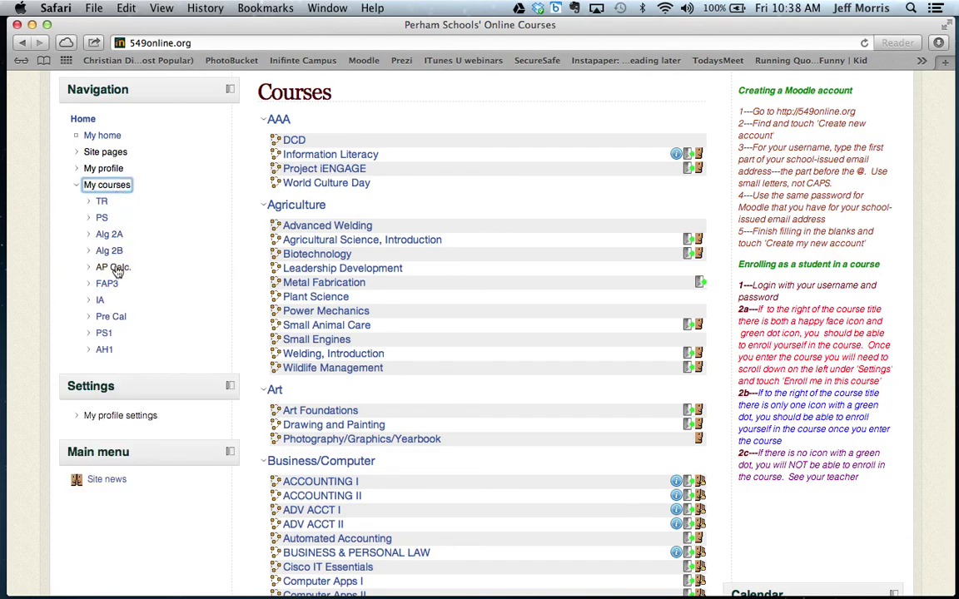
{"action": "scroll", "coordinate": [438, 348], "scroll_direction": "down", "scroll_amount": 10}
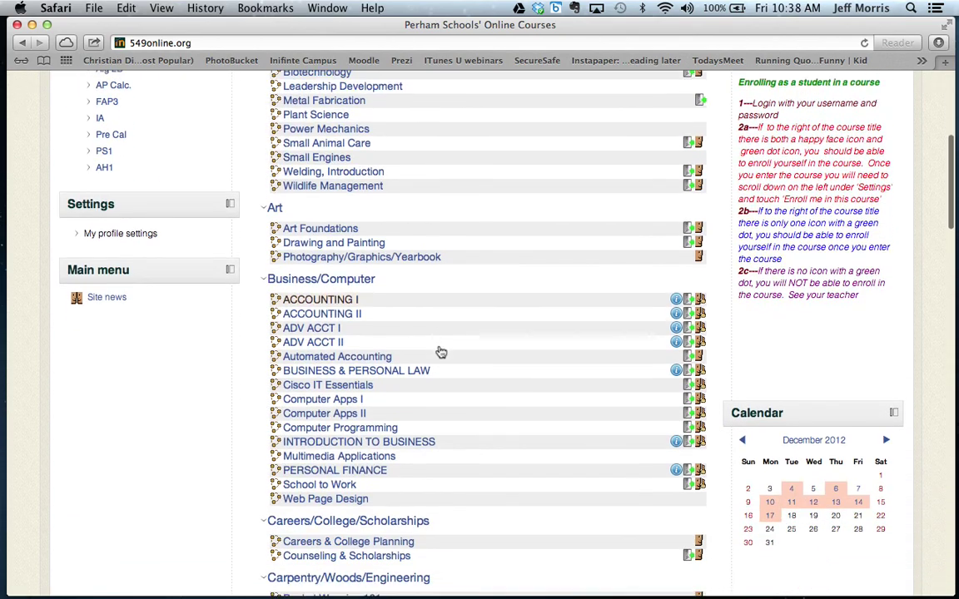
{"action": "scroll", "coordinate": [441, 352], "scroll_direction": "down", "scroll_amount": 15}
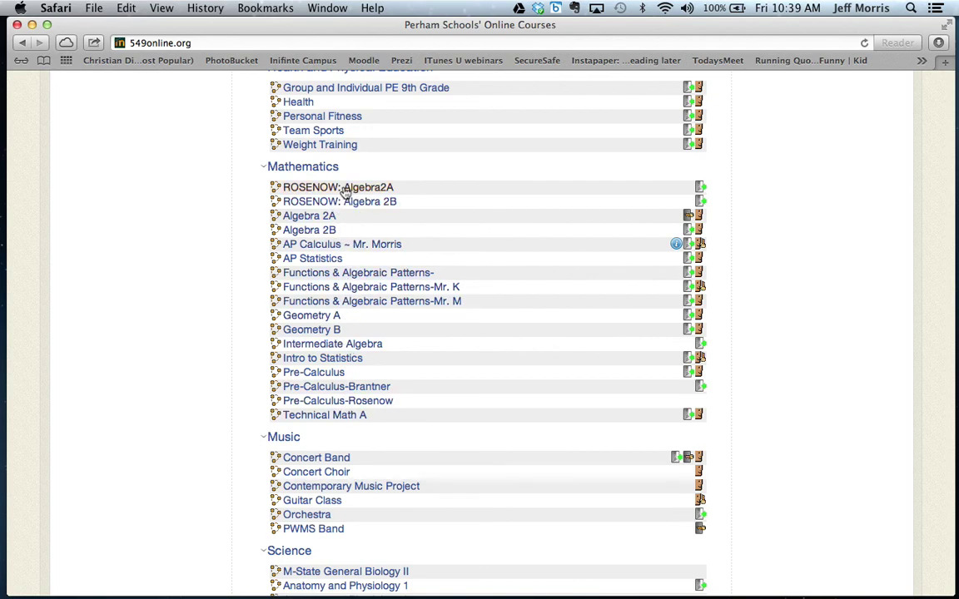
{"action": "left_click", "coordinate": [375, 247]}
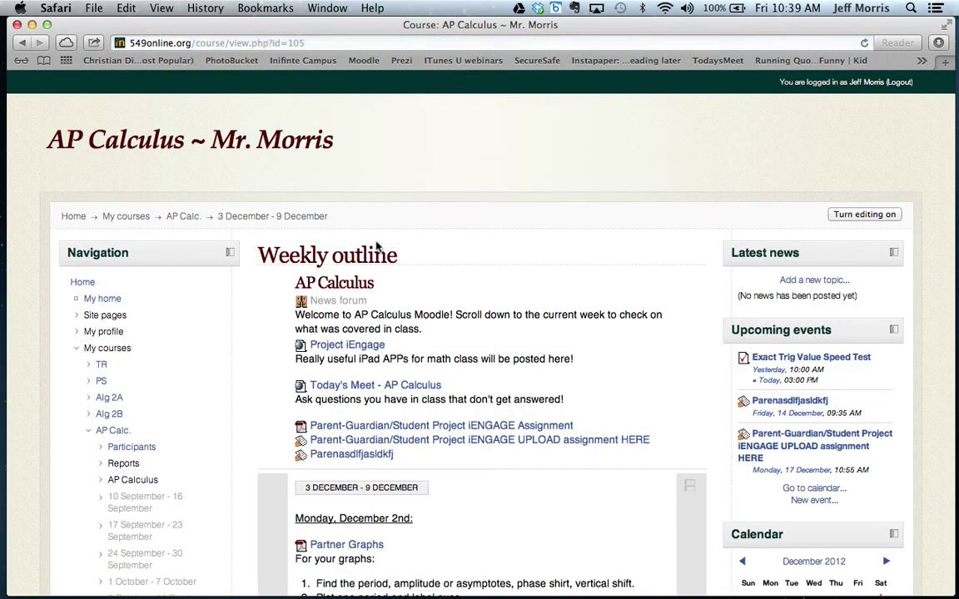
Open the AP Calculus course settings for editing from the course administration options
{"action": "scroll", "coordinate": [481, 358], "scroll_direction": "down", "scroll_amount": 3}
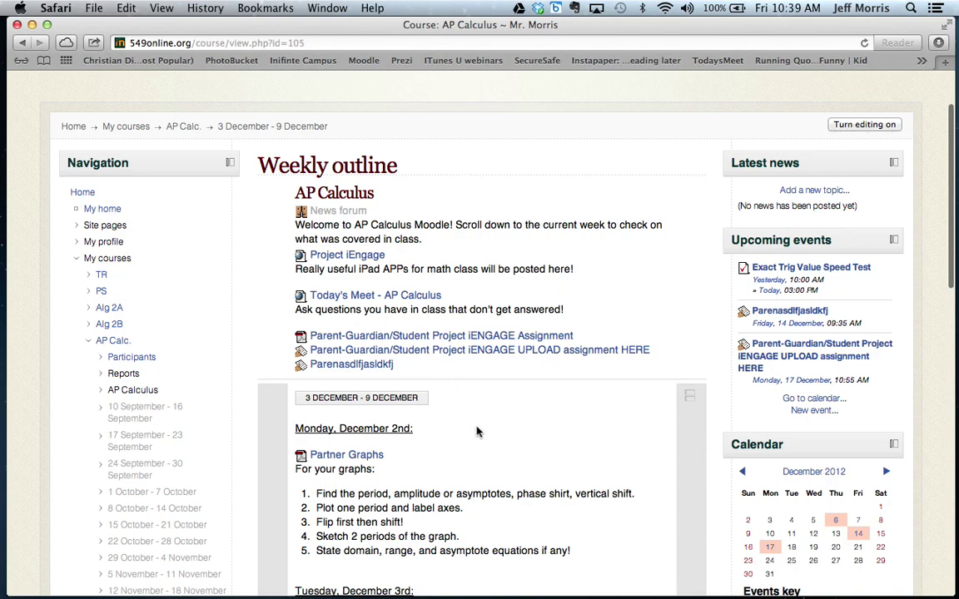
{"action": "scroll", "coordinate": [477, 431], "scroll_direction": "down", "scroll_amount": 5}
{"action": "scroll", "coordinate": [477, 431], "scroll_direction": "down", "scroll_amount": 10}
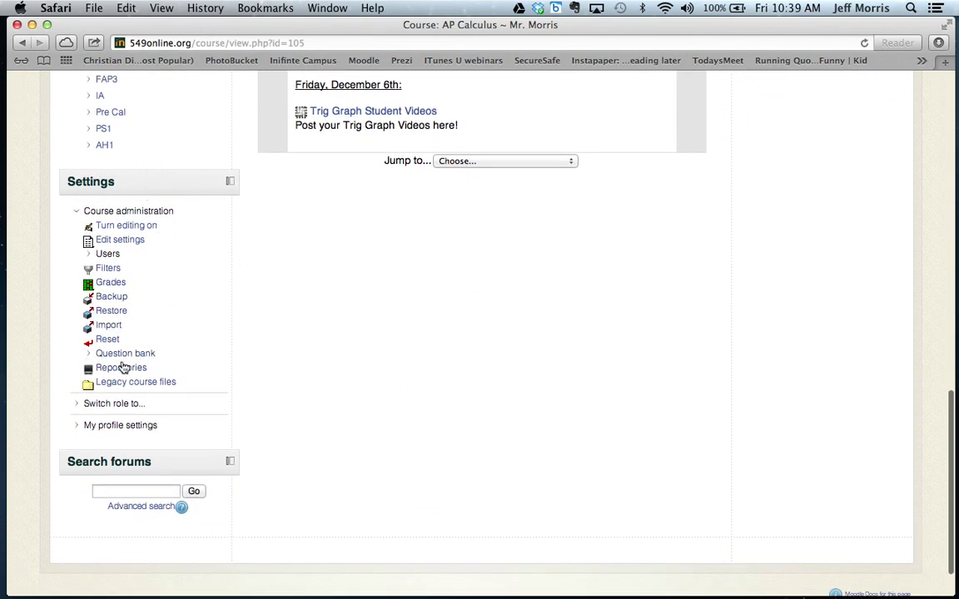
{"action": "left_click", "coordinate": [124, 246]}
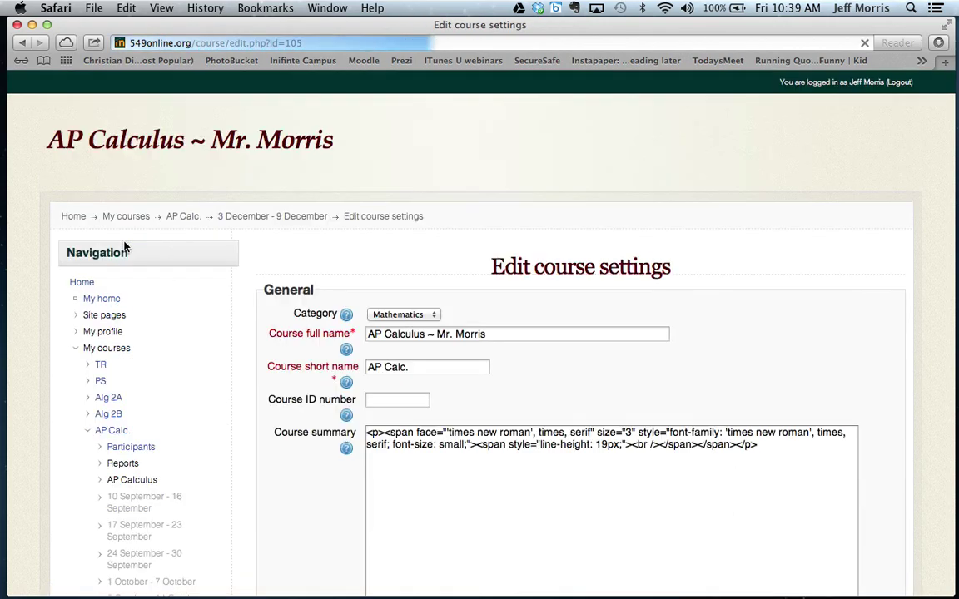
Review the course's full name and select Weekly format as the course format
{"action": "scroll", "coordinate": [571, 334], "scroll_direction": "down", "scroll_amount": 3}
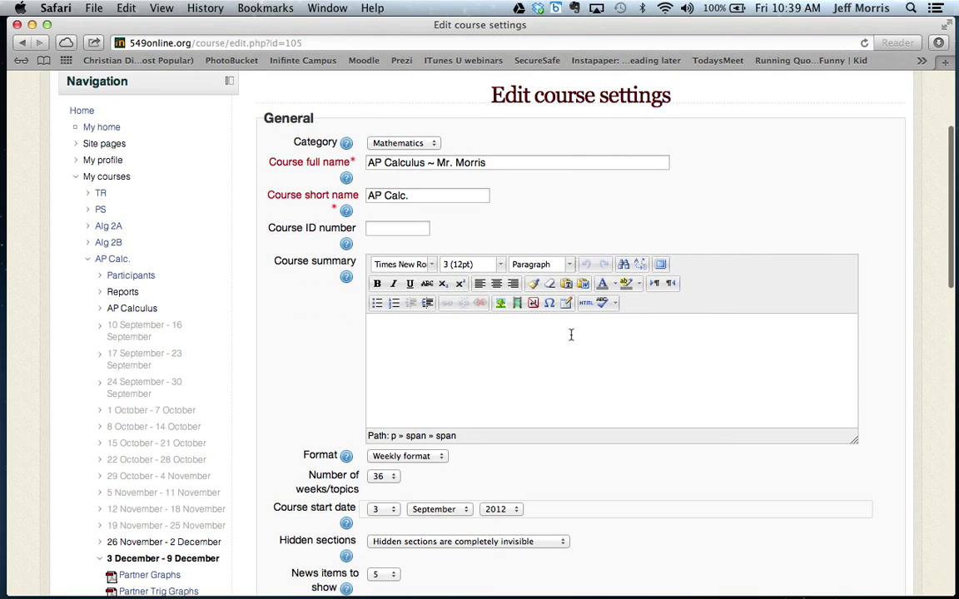
{"action": "left_click", "coordinate": [493, 163]}
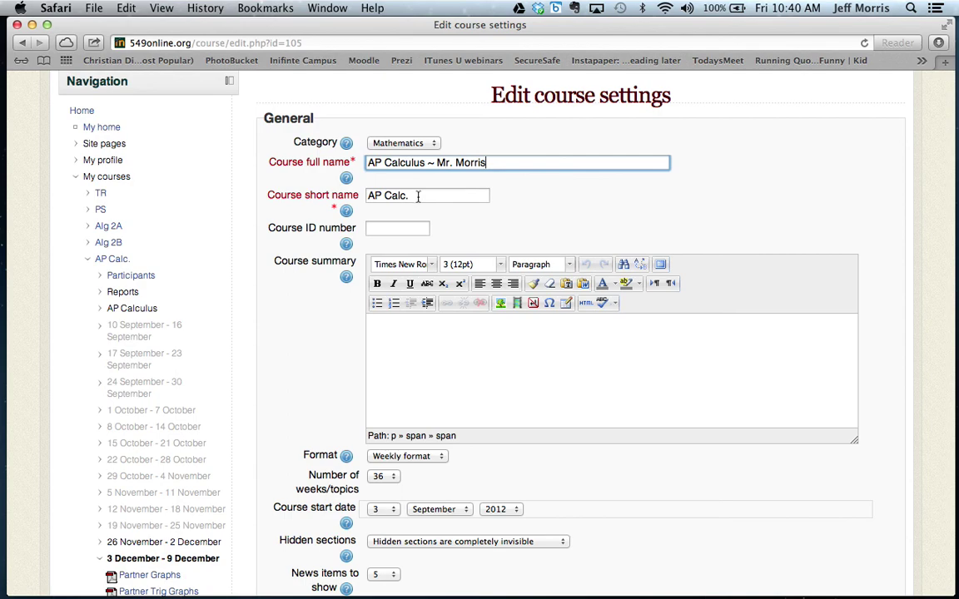
{"action": "scroll", "coordinate": [418, 197], "scroll_direction": "down", "scroll_amount": 5}
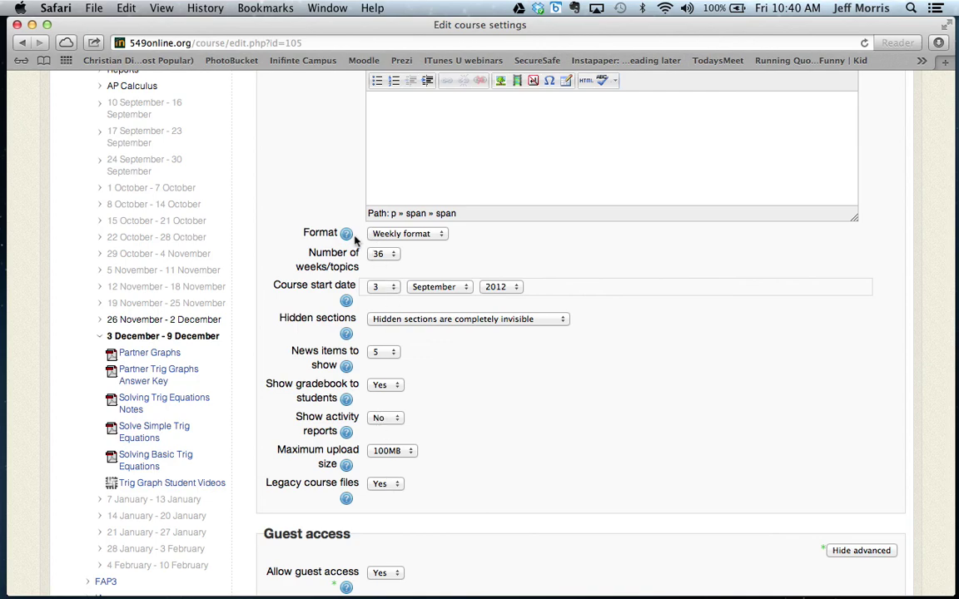
{"action": "left_click", "coordinate": [407, 235]}
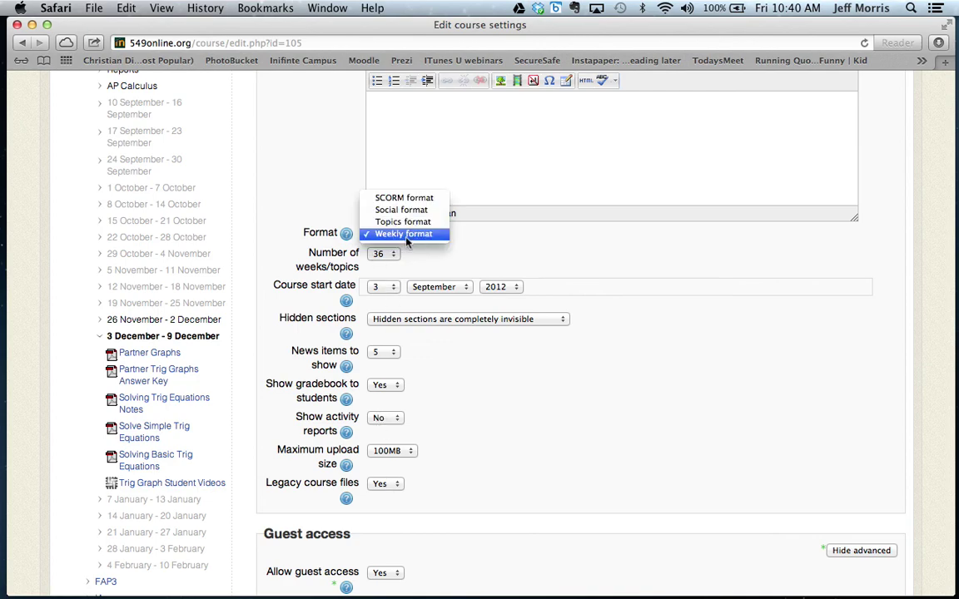
{"action": "left_click", "coordinate": [407, 236]}
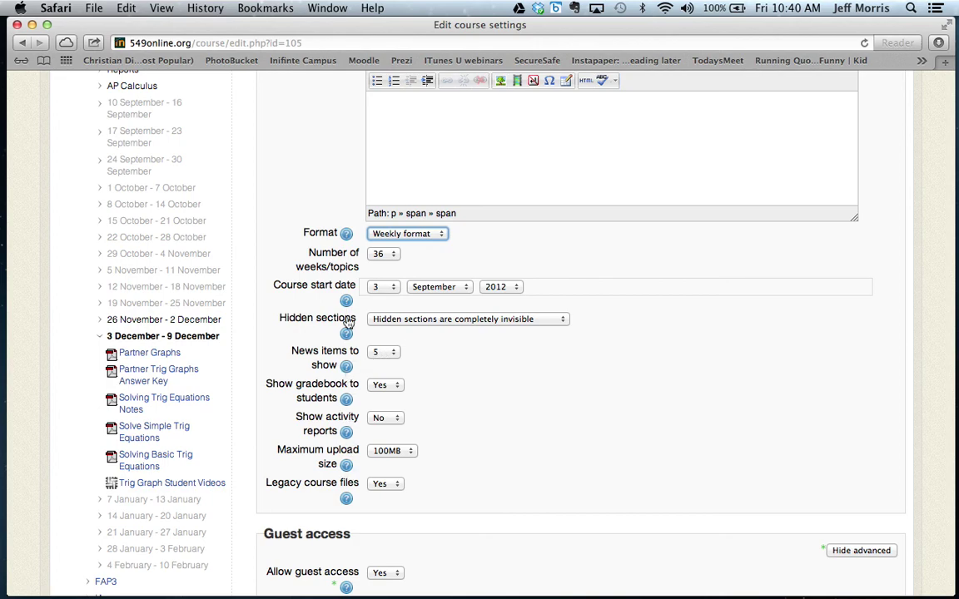
Read the help on news items to show, and select 100MB as the maximum upload size
{"action": "left_click", "coordinate": [348, 370]}
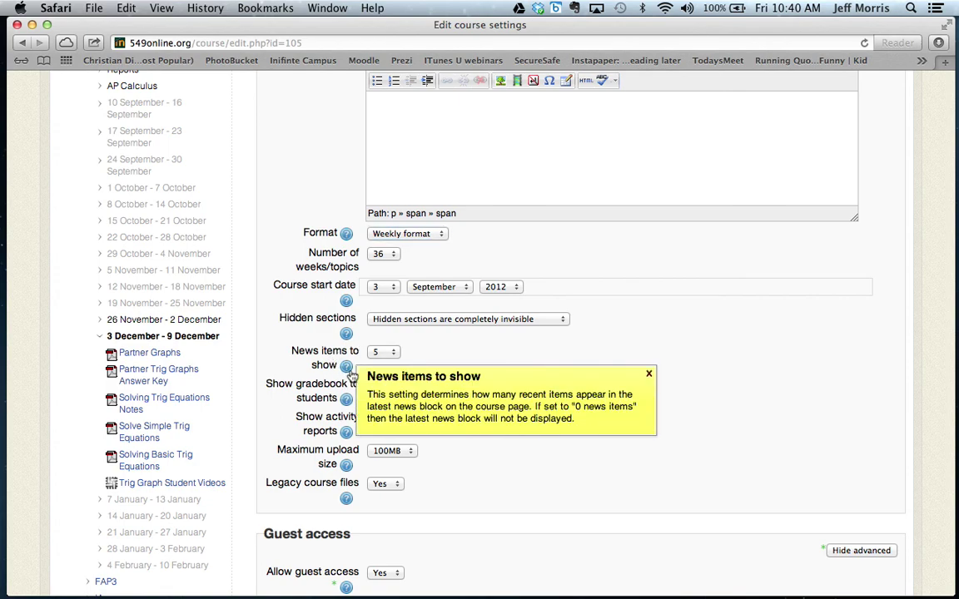
{"action": "left_click", "coordinate": [651, 377]}
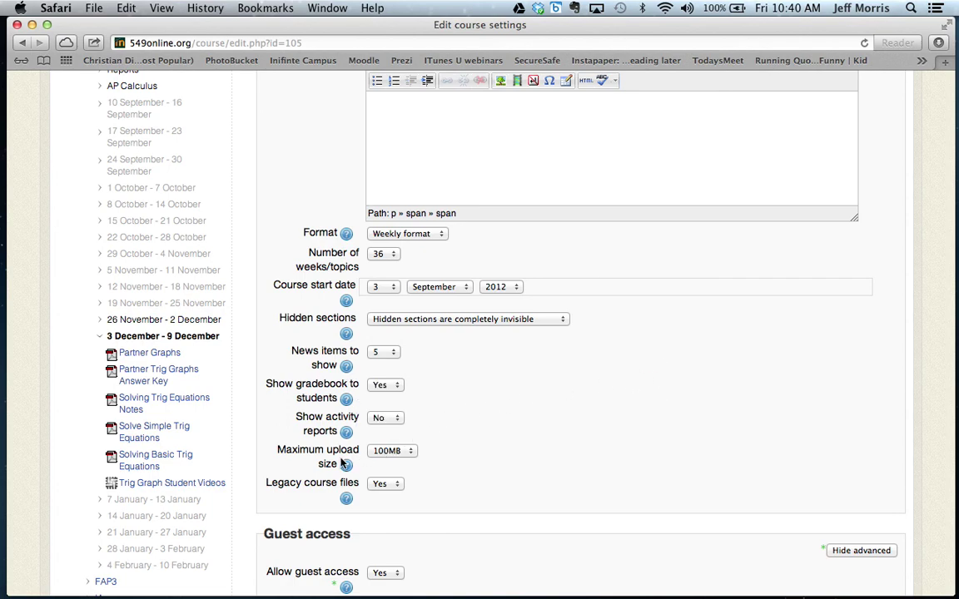
{"action": "left_click", "coordinate": [406, 452]}
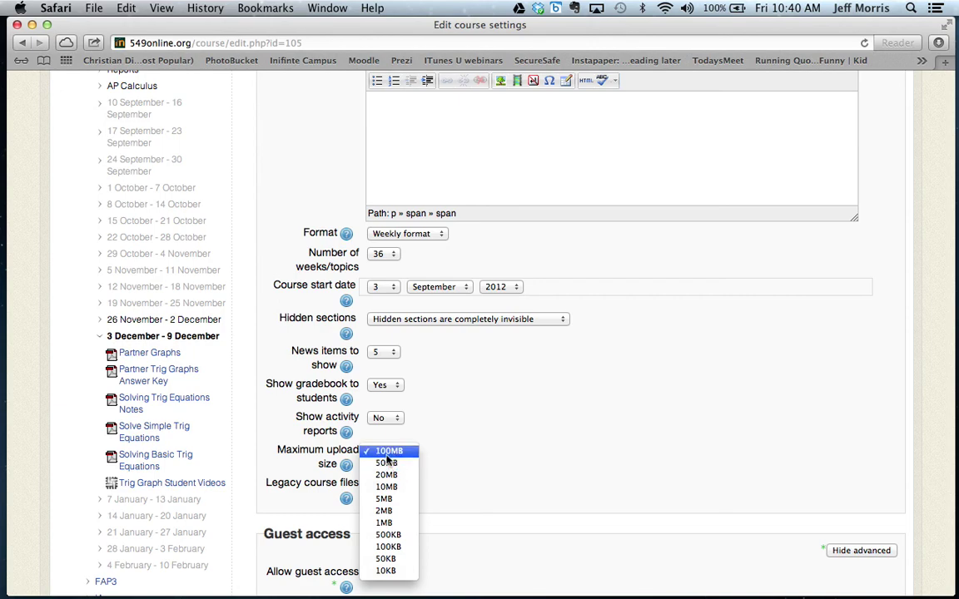
{"action": "left_click", "coordinate": [386, 457]}
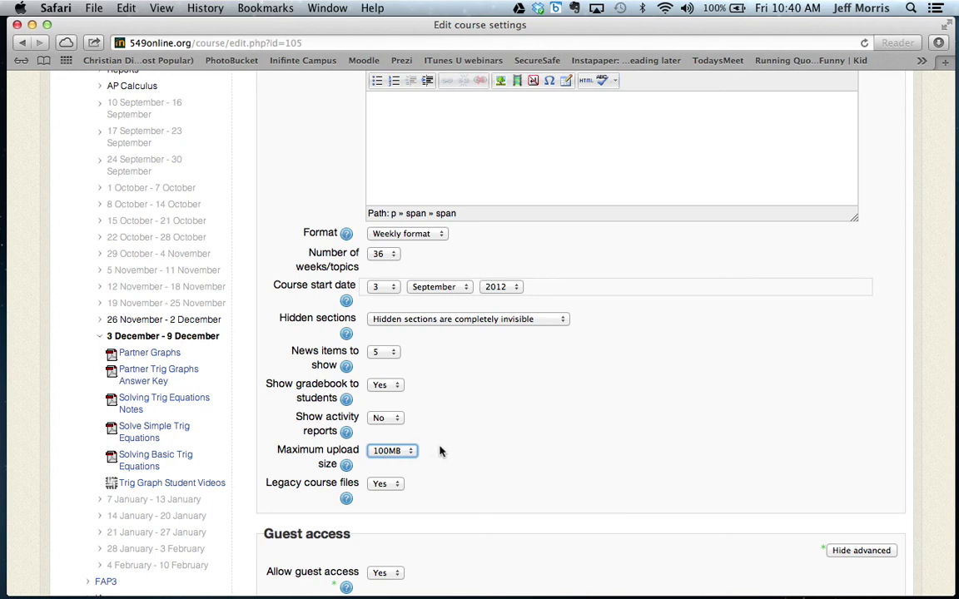
Review the guest access, groups, availability, language and role renaming settings, and save the course settings
{"action": "scroll", "coordinate": [441, 451], "scroll_direction": "down", "scroll_amount": 4}
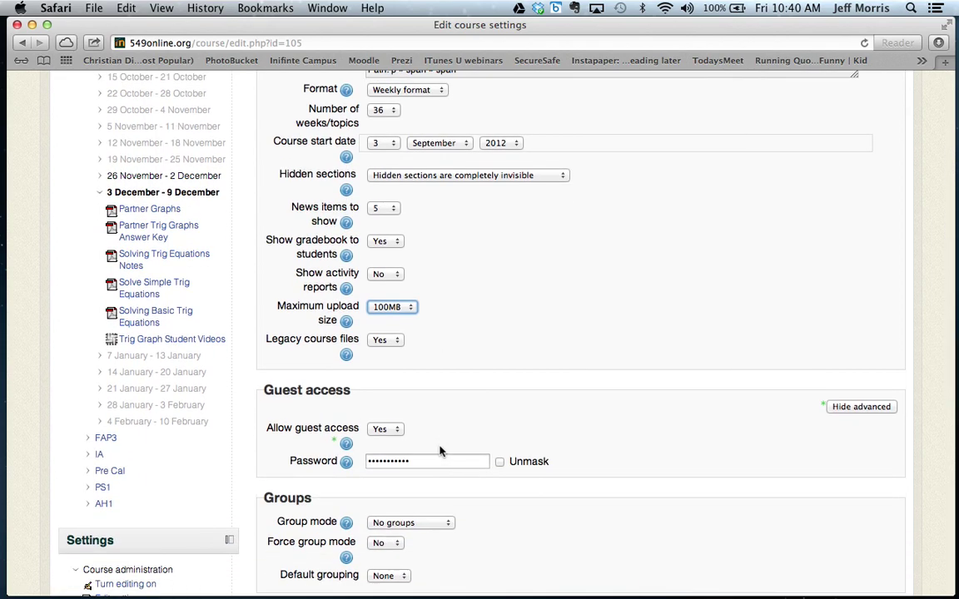
{"action": "scroll", "coordinate": [441, 451], "scroll_direction": "down", "scroll_amount": 3}
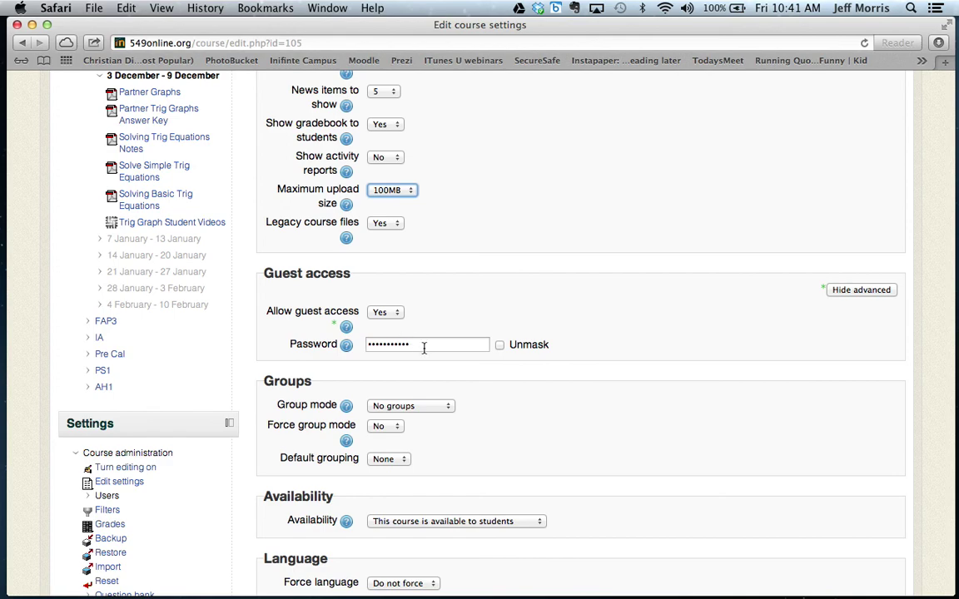
{"action": "scroll", "coordinate": [450, 368], "scroll_direction": "down", "scroll_amount": 3}
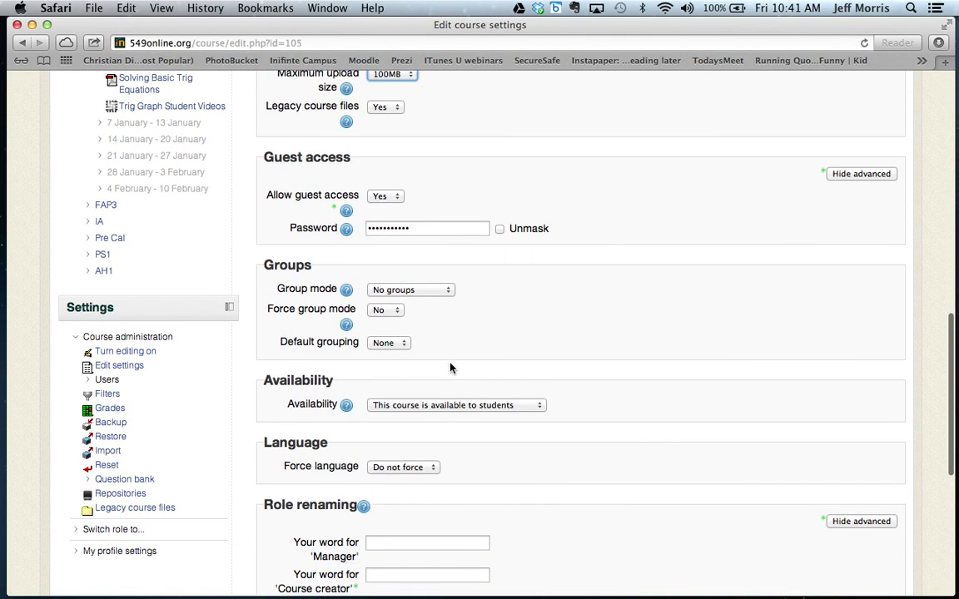
{"action": "scroll", "coordinate": [449, 368], "scroll_direction": "down", "scroll_amount": 5}
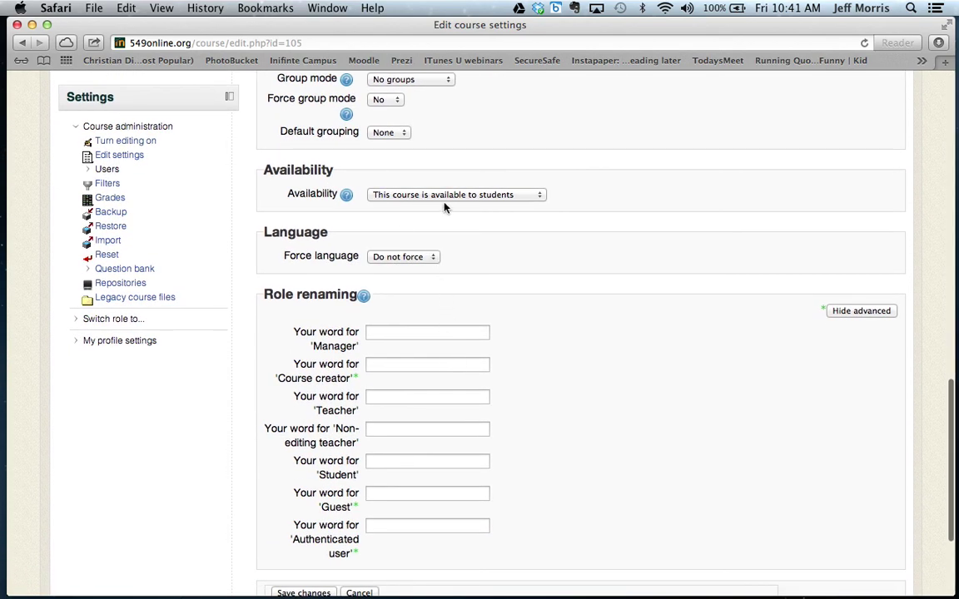
{"action": "scroll", "coordinate": [466, 354], "scroll_direction": "down", "scroll_amount": 4}
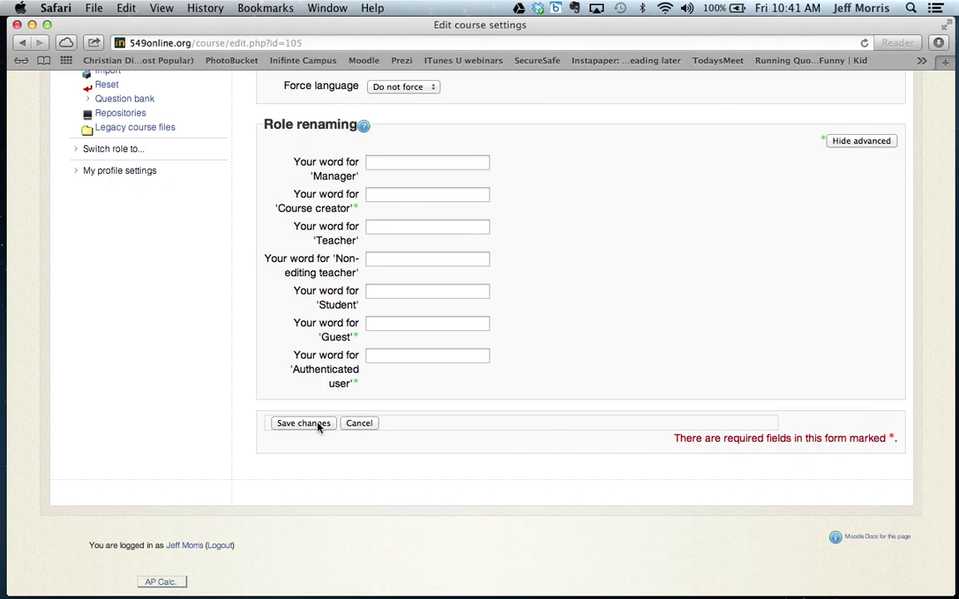
{"action": "left_click", "coordinate": [303, 424]}
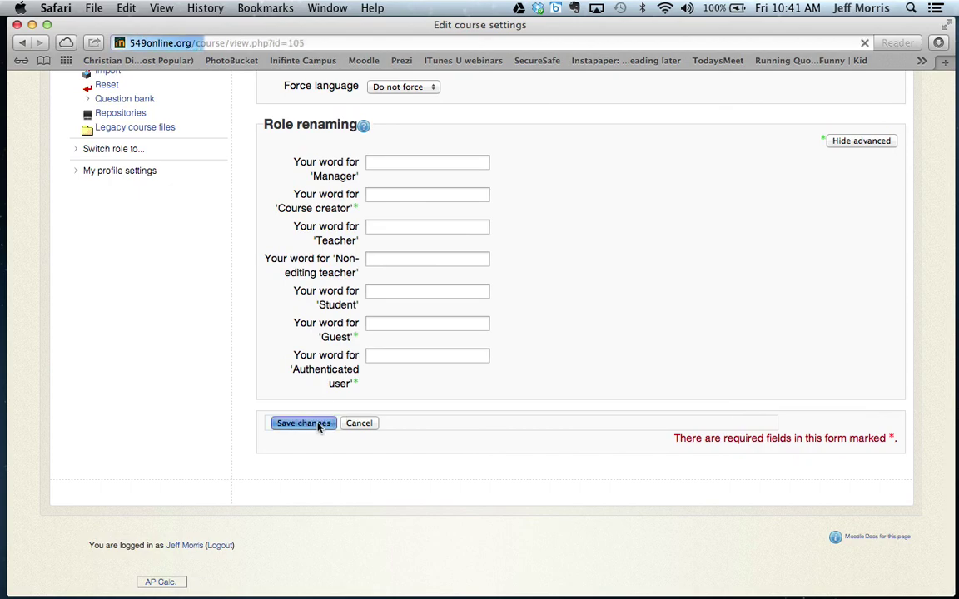
Open the course's enrolment methods from the user administration options
{"action": "scroll", "coordinate": [483, 333], "scroll_direction": "down", "scroll_amount": 5}
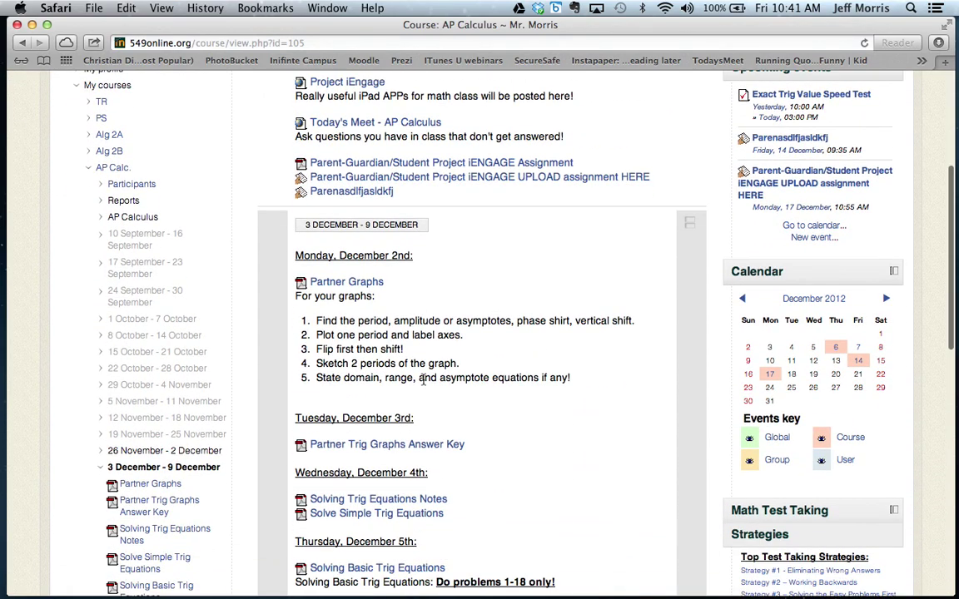
{"action": "scroll", "coordinate": [423, 379], "scroll_direction": "down", "scroll_amount": 10}
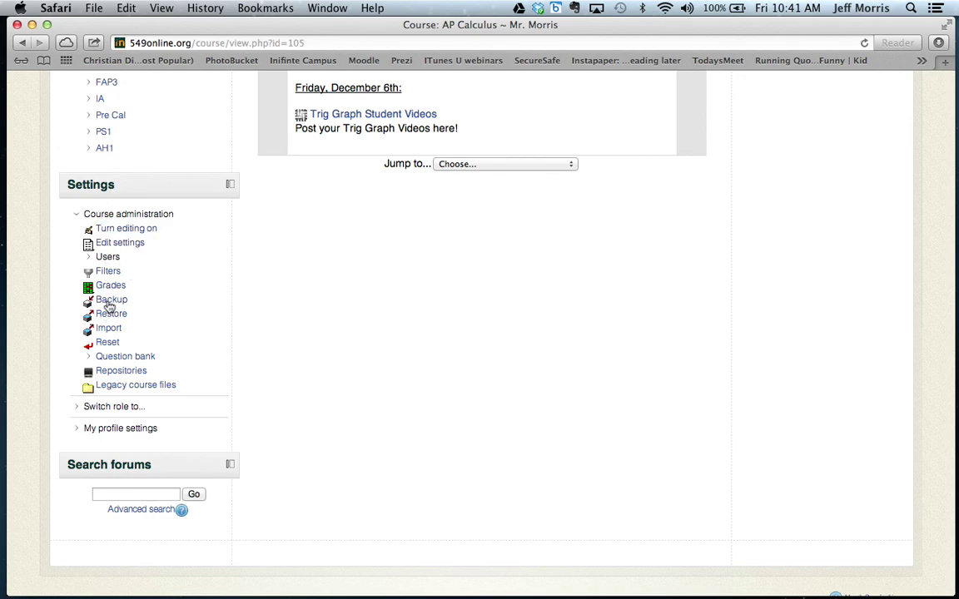
{"action": "left_click", "coordinate": [109, 258]}
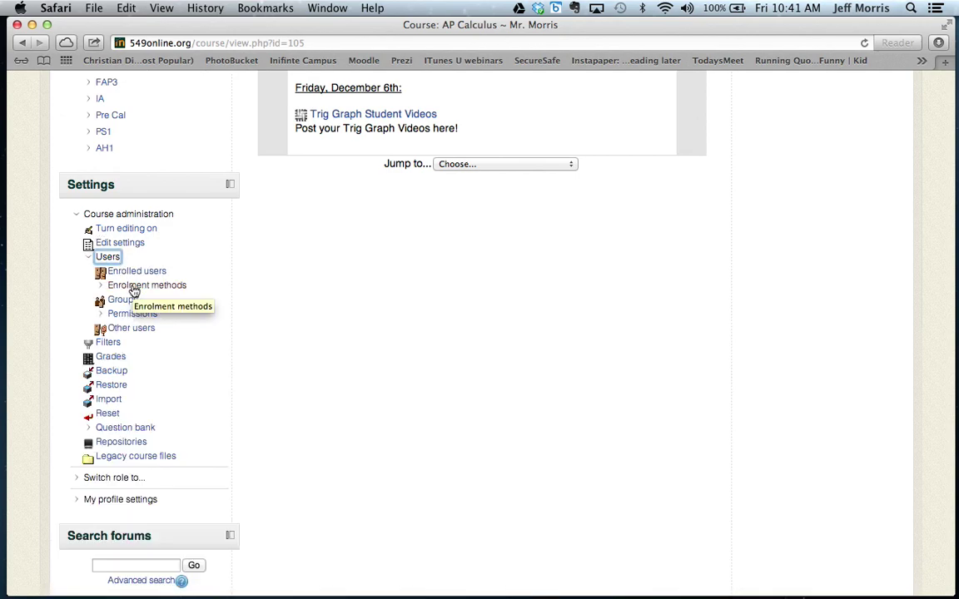
{"action": "left_click", "coordinate": [133, 287]}
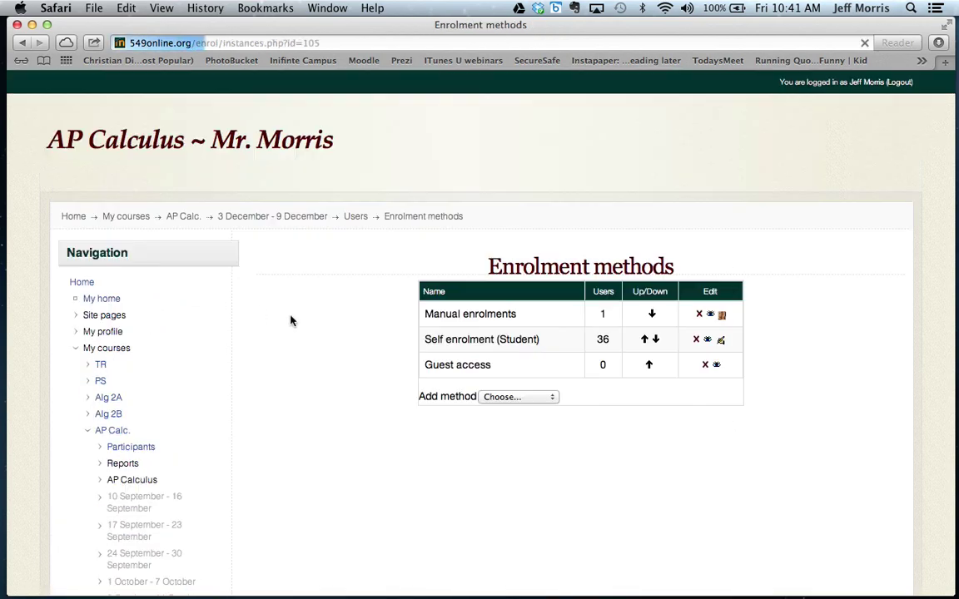
{"action": "scroll", "coordinate": [535, 334], "scroll_direction": "down", "scroll_amount": 5}
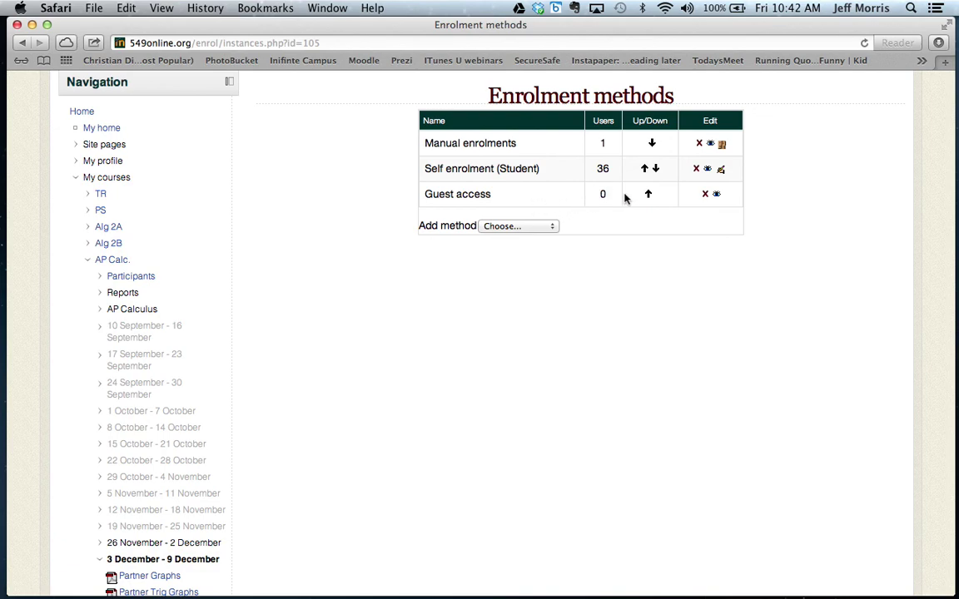
Open the Self enrolment (Student) method for editing and leave Allow self enrolments set to Yes
{"action": "left_click", "coordinate": [722, 170]}
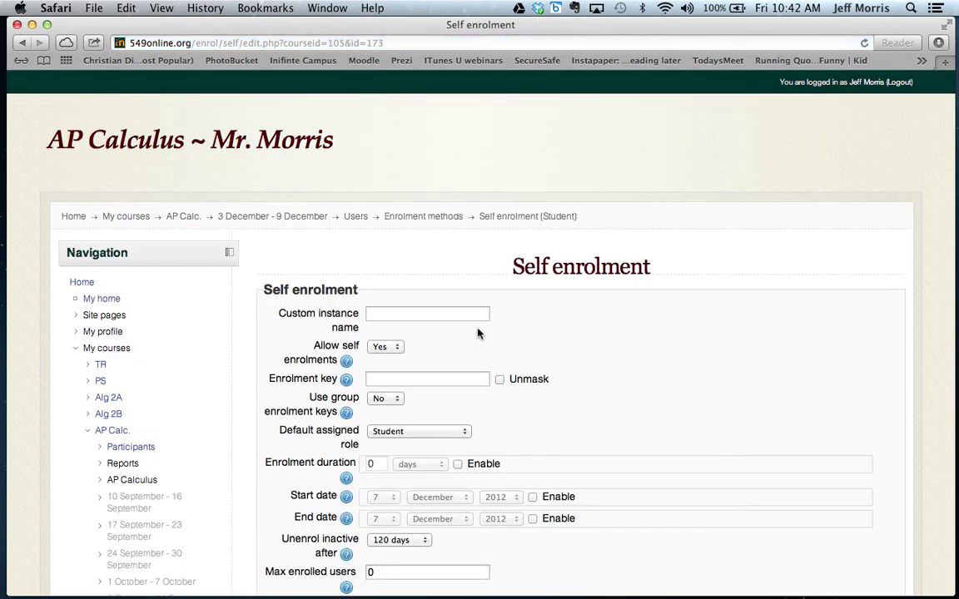
{"action": "scroll", "coordinate": [478, 333], "scroll_direction": "down", "scroll_amount": 5}
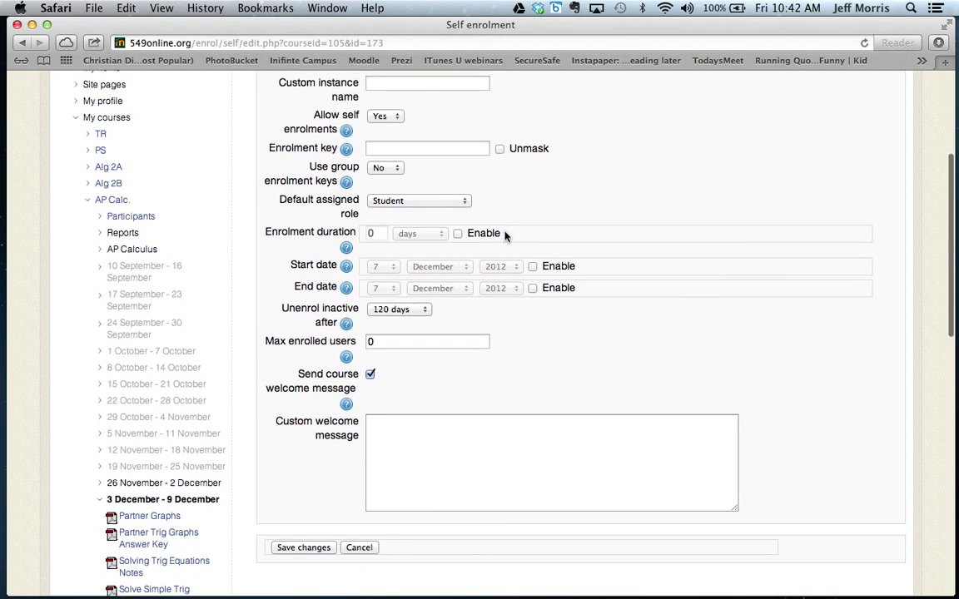
{"action": "scroll", "coordinate": [504, 236], "scroll_direction": "up", "scroll_amount": 2}
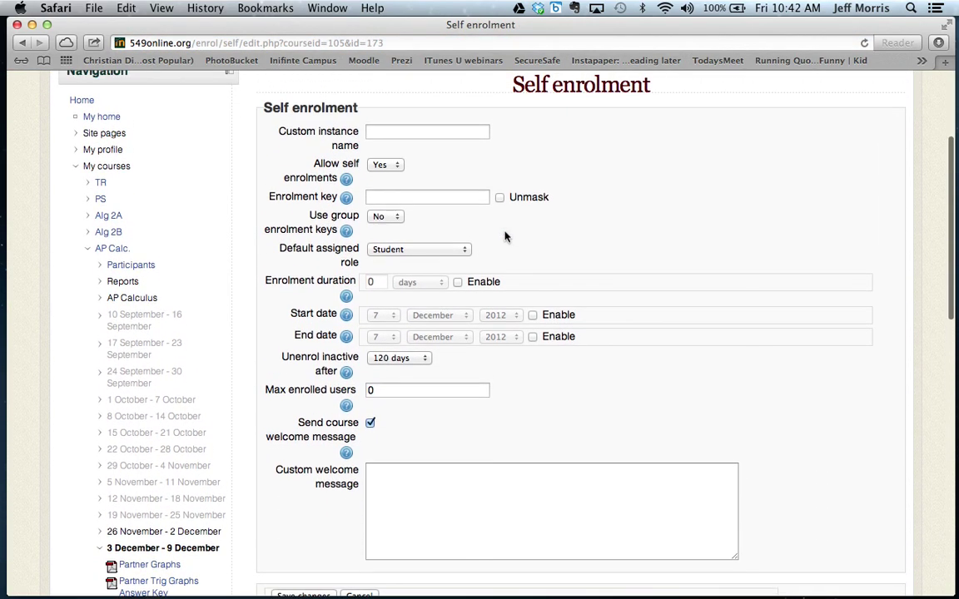
{"action": "left_click", "coordinate": [395, 165]}
{"action": "left_click", "coordinate": [395, 165]}
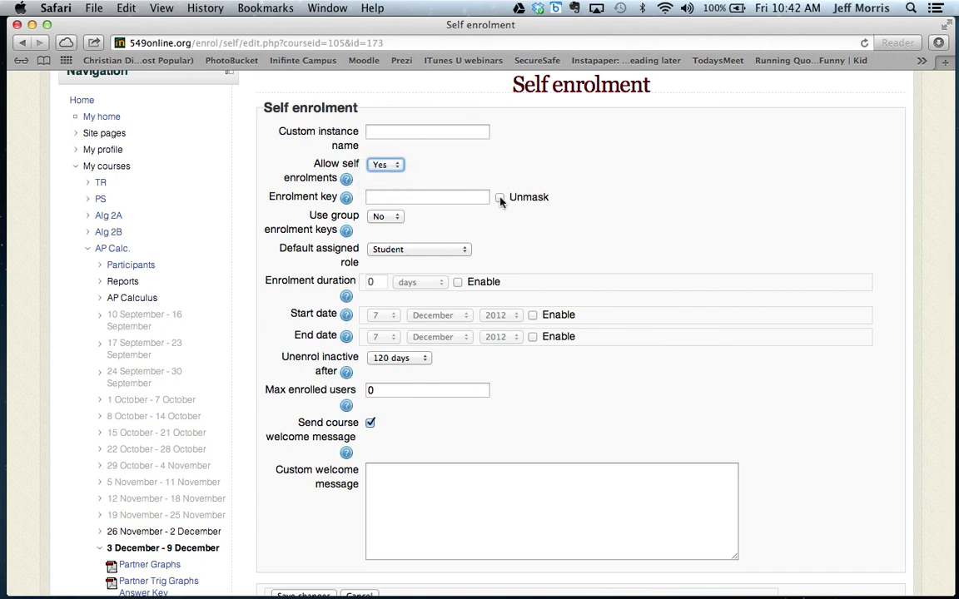
Try out an enrolment key with Unmask switched on and off, and clear the Enrolment key field
{"action": "left_click", "coordinate": [446, 198]}
{"action": "type", "text": "••••"}
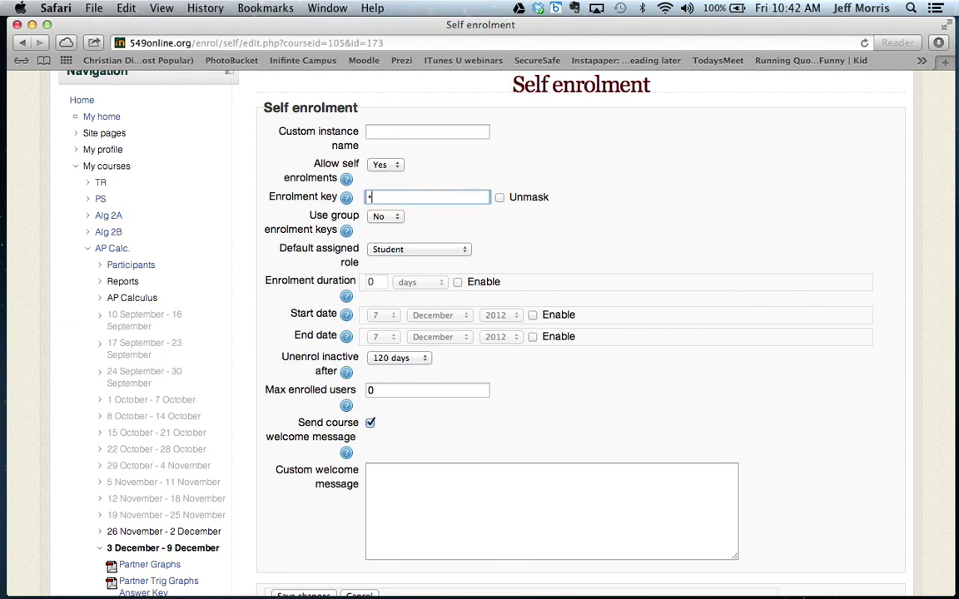
{"action": "left_click", "coordinate": [499, 197]}
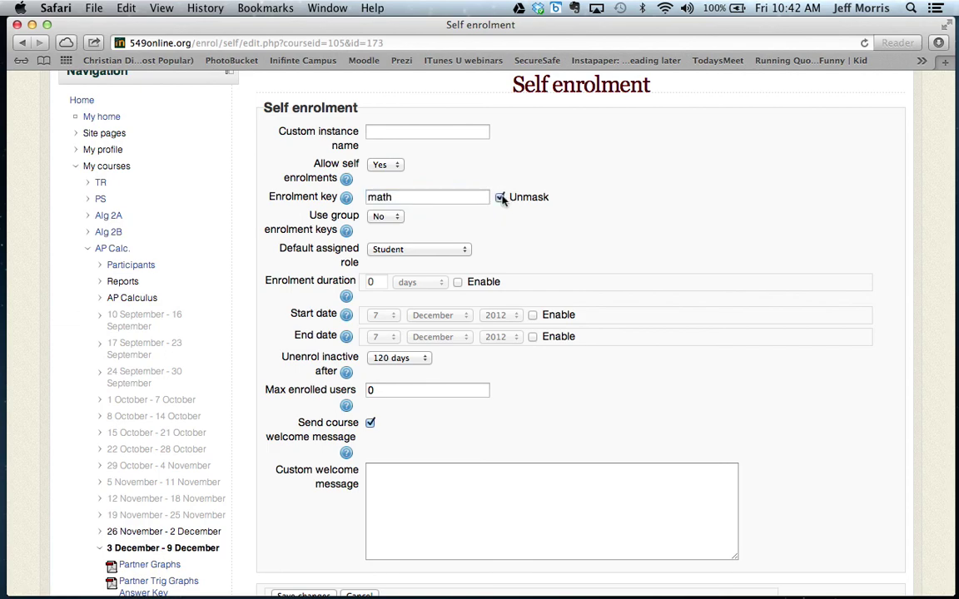
{"action": "left_click", "coordinate": [500, 197]}
{"action": "left_click_drag", "start_coordinate": [489, 197], "coordinate": [325, 195]}
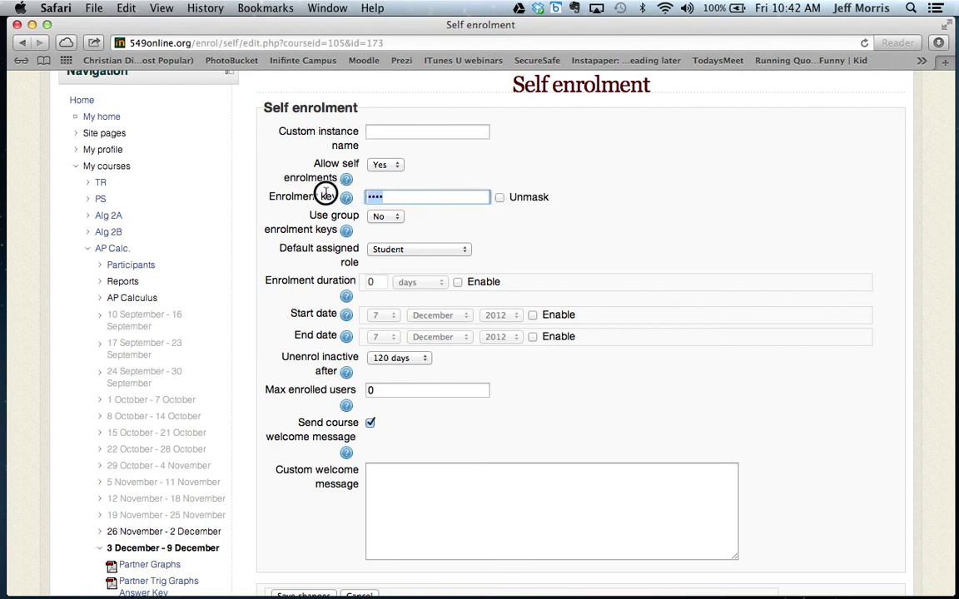
{"action": "key", "text": "BackSpace"}
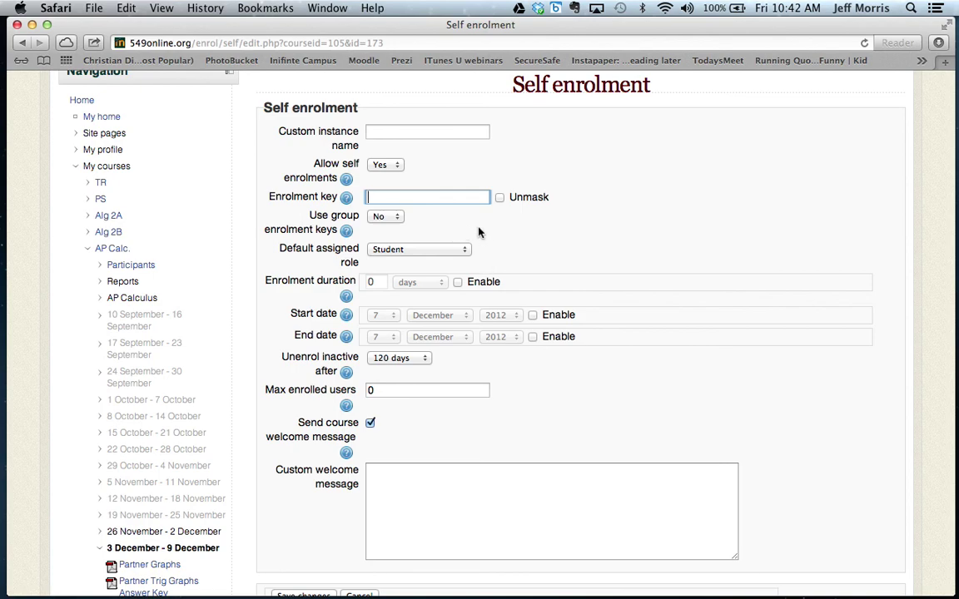
Review the remaining self enrolment options, save the changes, and return to the site's home page
{"action": "scroll", "coordinate": [478, 232], "scroll_direction": "down", "scroll_amount": 2}
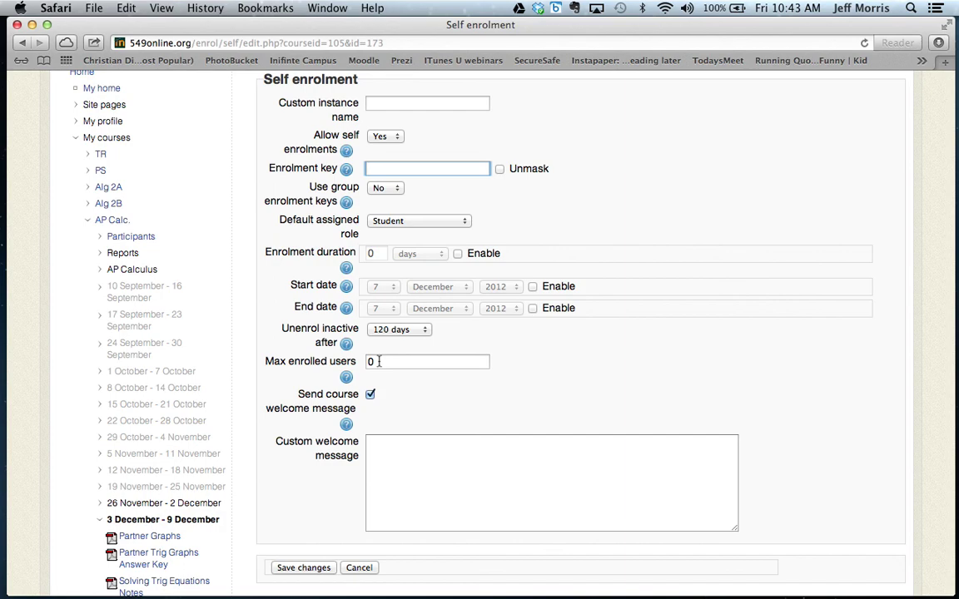
{"action": "scroll", "coordinate": [321, 509], "scroll_direction": "down", "scroll_amount": 3}
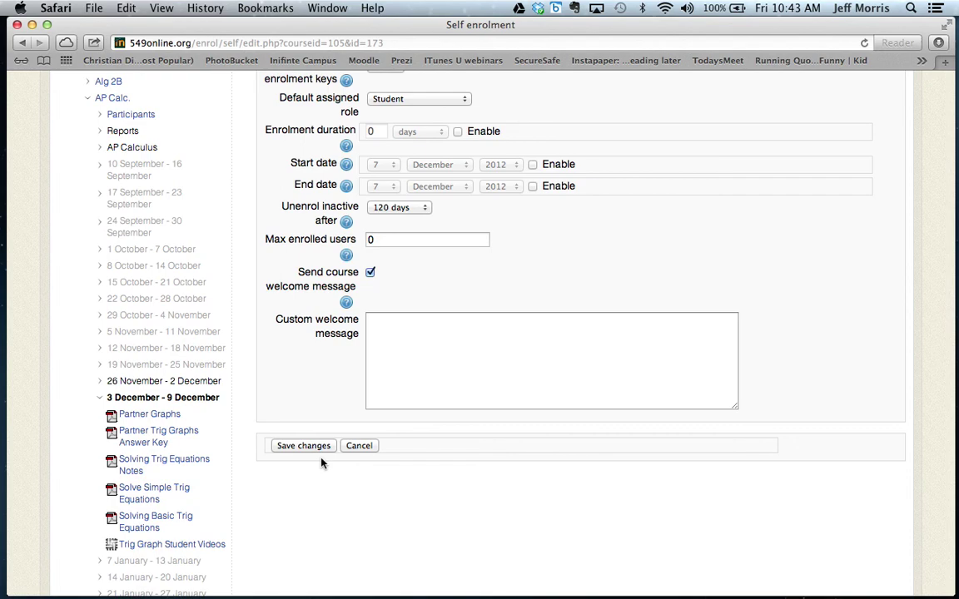
{"action": "left_click", "coordinate": [303, 446]}
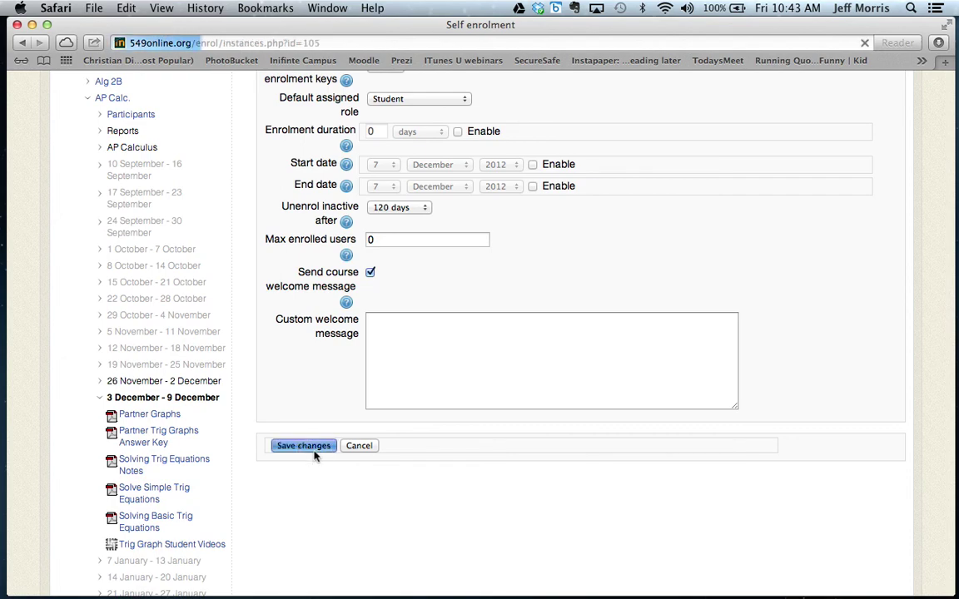
{"action": "left_click", "coordinate": [80, 282]}
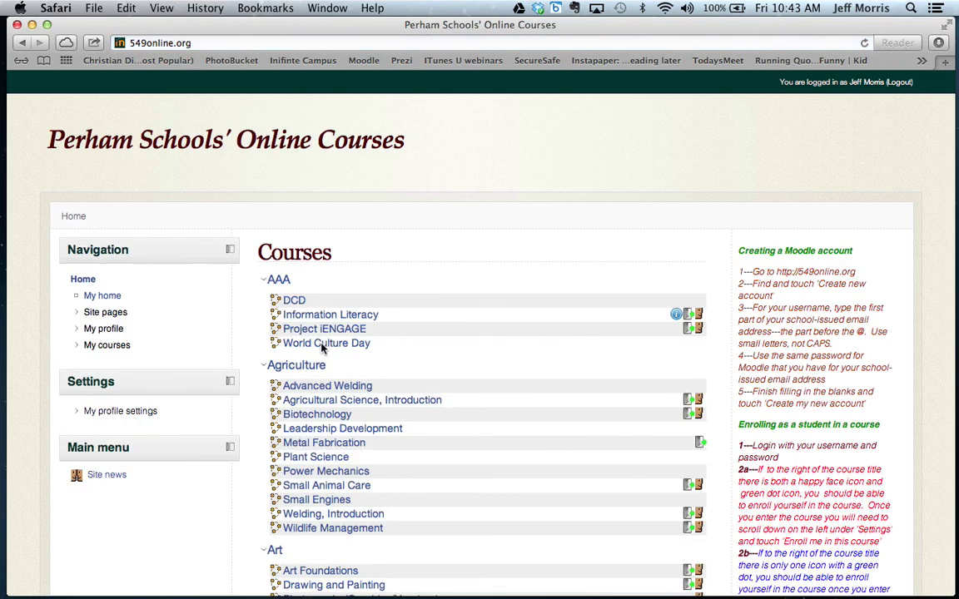